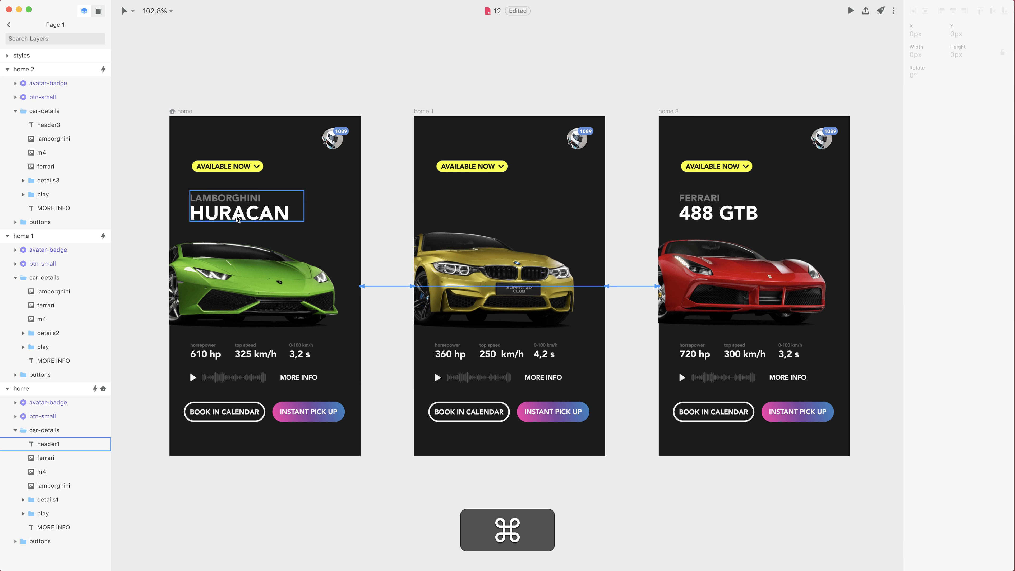
Paste the BMW M4 header into the home artboard's car-details group and position it directly below the LAMBORGHINI HURACAN header.
{"action": "left_click", "coordinate": [239, 220], "text": "super"}
{"action": "key", "text": "super+v"}
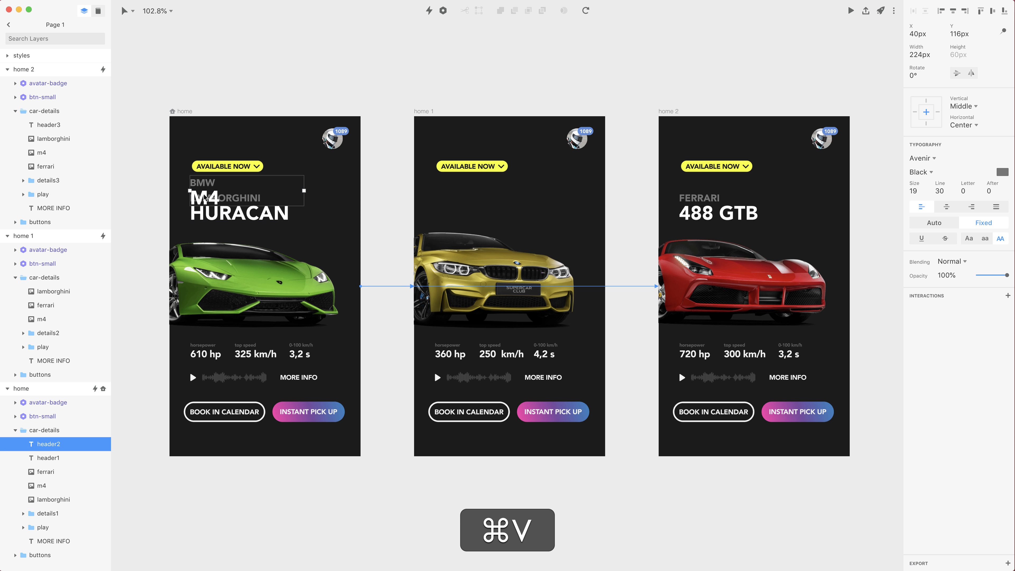
{"action": "left_click_drag", "start_coordinate": [239, 220], "coordinate": [212, 280]}
Move the FERRARI 488 GTB header from the home 2 artboard into the home artboard, stacked below the BMW M4 header.
{"action": "left_click", "coordinate": [707, 212], "text": "super"}
{"action": "key", "text": "super+x"}
{"action": "left_click", "coordinate": [212, 240], "text": "super"}
{"action": "key", "text": "super+v"}
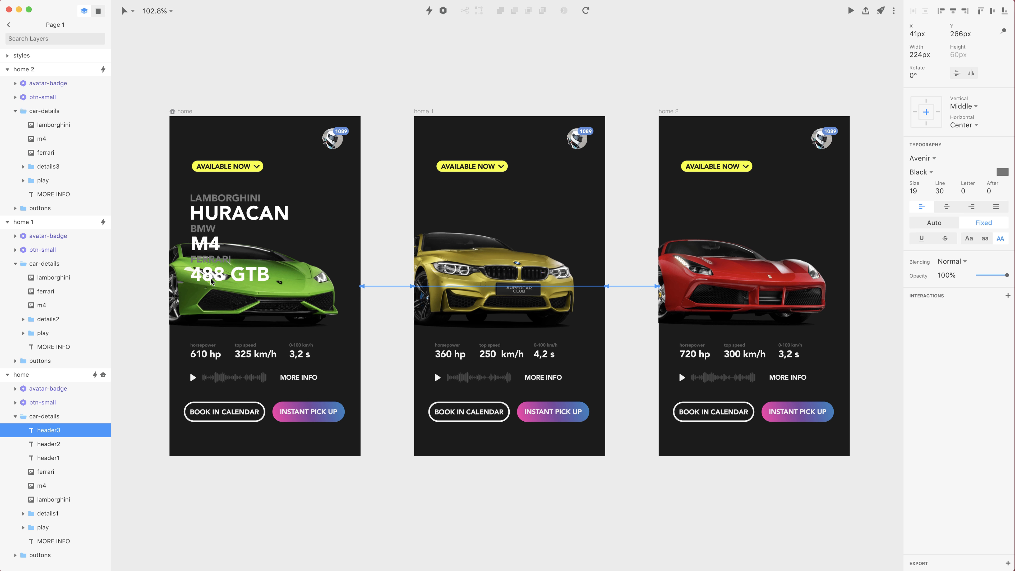
Group header1, header2 and header3 in the home artboard and name the group "headers".
{"action": "left_click", "coordinate": [58, 458], "text": "shift"}
{"action": "key", "text": "super+g"}
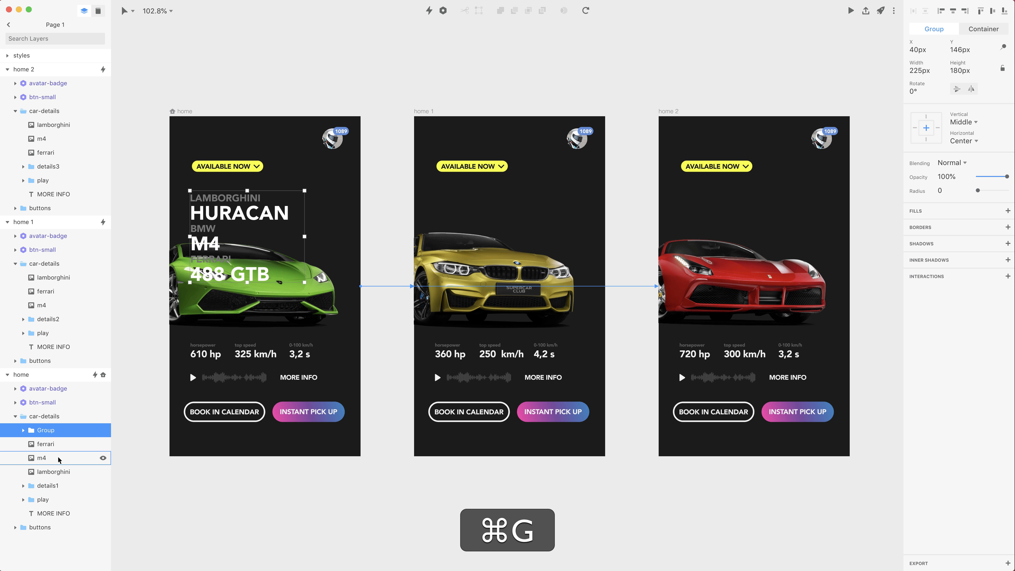
{"action": "double_click", "coordinate": [44, 431]}
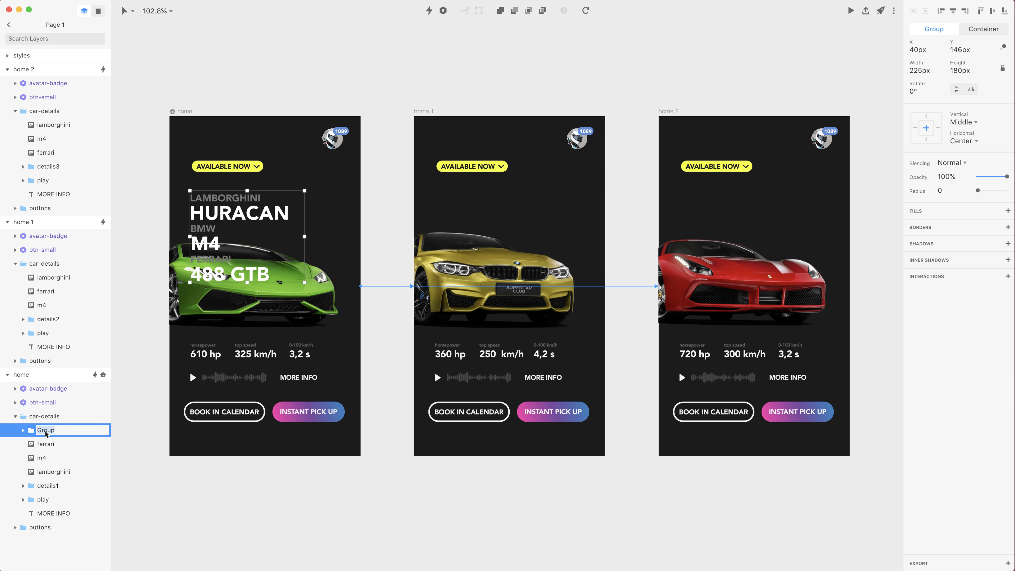
{"action": "type", "text": "headers"}
{"action": "key", "text": "Return"}
Draw a rectangle about 272 × 64 px over the LAMBORGHINI HURACAN header and make it the mask for the headers group.
{"action": "key", "text": "r"}
{"action": "mouse_move", "coordinate": [183, 191]}
{"action": "left_mouse_down"}
{"action": "mouse_move", "coordinate": [299, 237]}
{"action": "mouse_move", "coordinate": [325, 226]}
{"action": "left_mouse_up"}
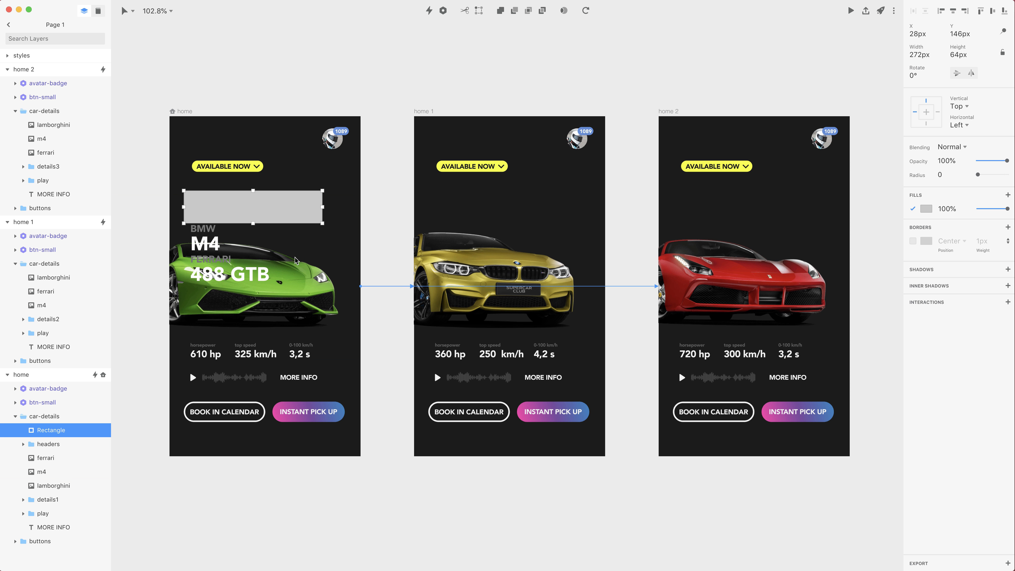
{"action": "left_click_drag", "start_coordinate": [52, 435], "coordinate": [56, 451]}
{"action": "key", "text": "ctrl+super+m"}
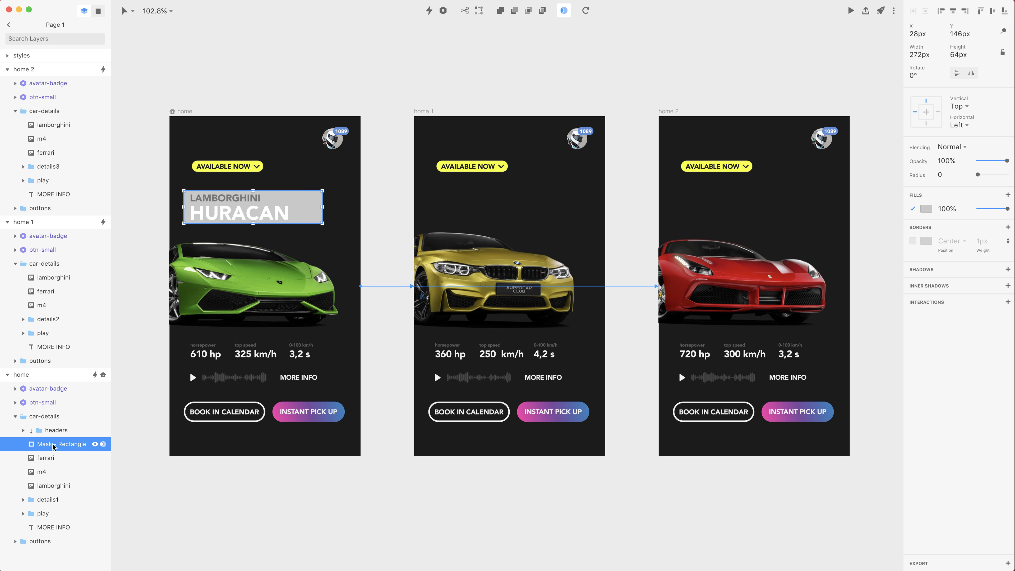
Group the headers group with its mask rectangle and name the new group "mask group".
{"action": "left_click", "coordinate": [56, 430], "text": "shift"}
{"action": "key", "text": "super+g"}
{"action": "double_click", "coordinate": [54, 430]}
{"action": "type", "text": "mask group"}
{"action": "key", "text": "Return"}
{"action": "left_click", "coordinate": [50, 443]}
Copy the mask group from home into home 1's car-details group, above the lamborghini layer.
{"action": "left_click", "coordinate": [56, 432]}
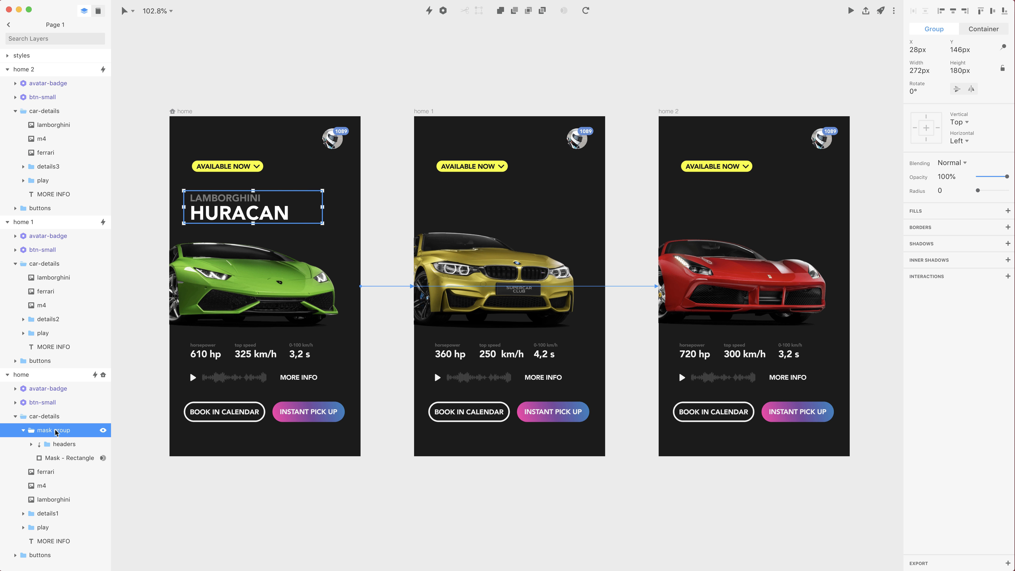
{"action": "key", "text": "super+c"}
{"action": "left_click", "coordinate": [52, 277]}
{"action": "key", "text": "super+v"}
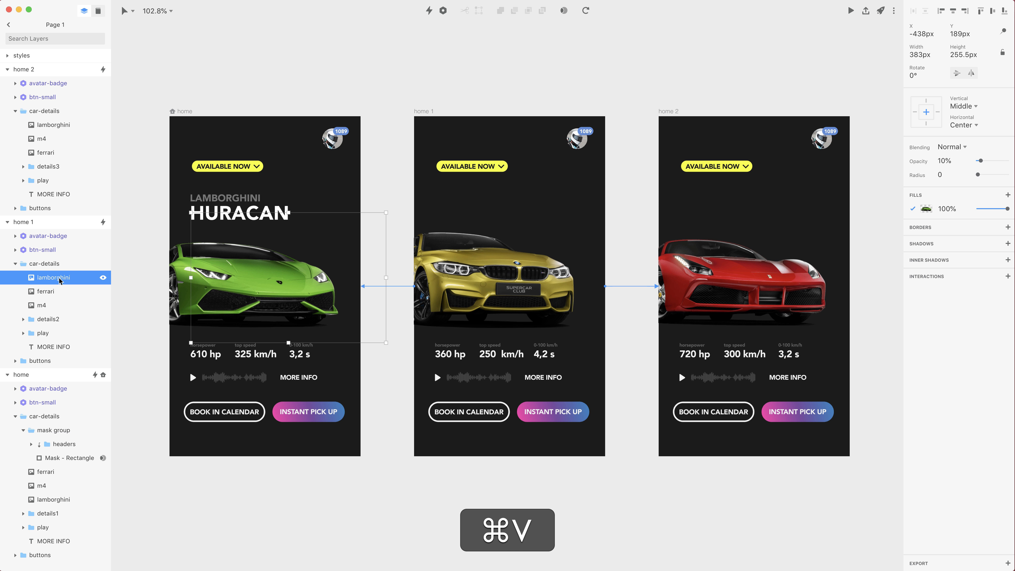
Shift the headers group up inside home 1's mask so that only the BMW M4 header shows.
{"action": "left_click", "coordinate": [58, 292]}
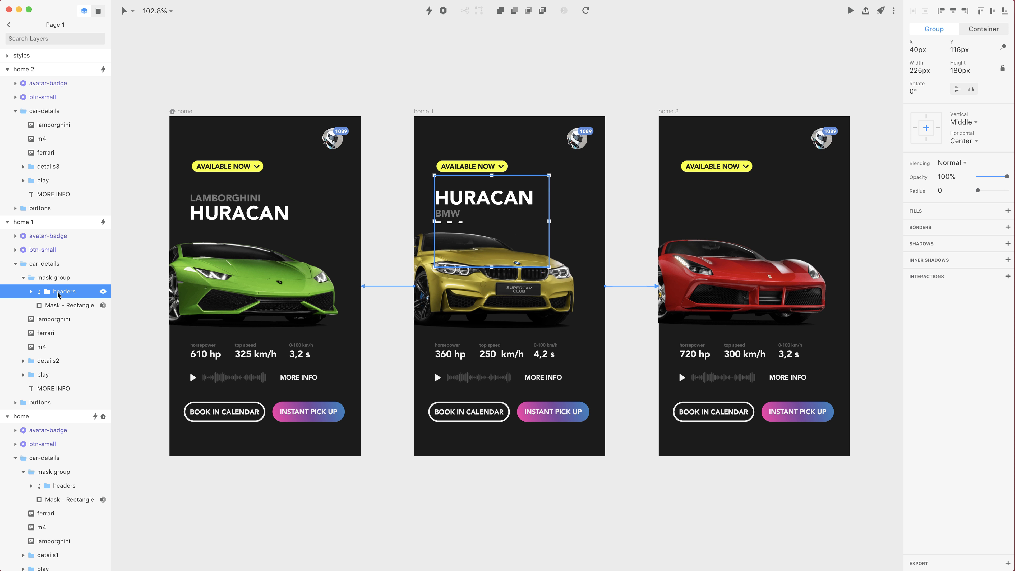
{"action": "key", "text": "shift+Up"}
{"action": "key", "text": "shift+Up"}
{"action": "key", "text": "shift+Up"}
{"action": "key", "text": "Up"}
{"action": "key", "text": "Up"}
{"action": "key", "text": "Up"}
Copy home 1's mask group into home 2's car-details group, above the lamborghini layer.
{"action": "left_click", "coordinate": [54, 123]}
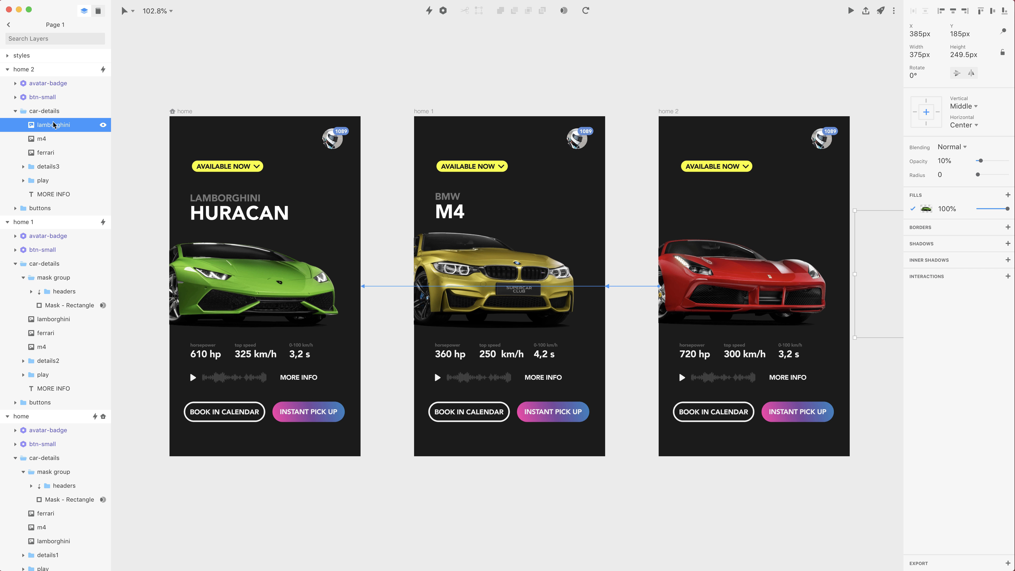
{"action": "key", "text": "super+c"}
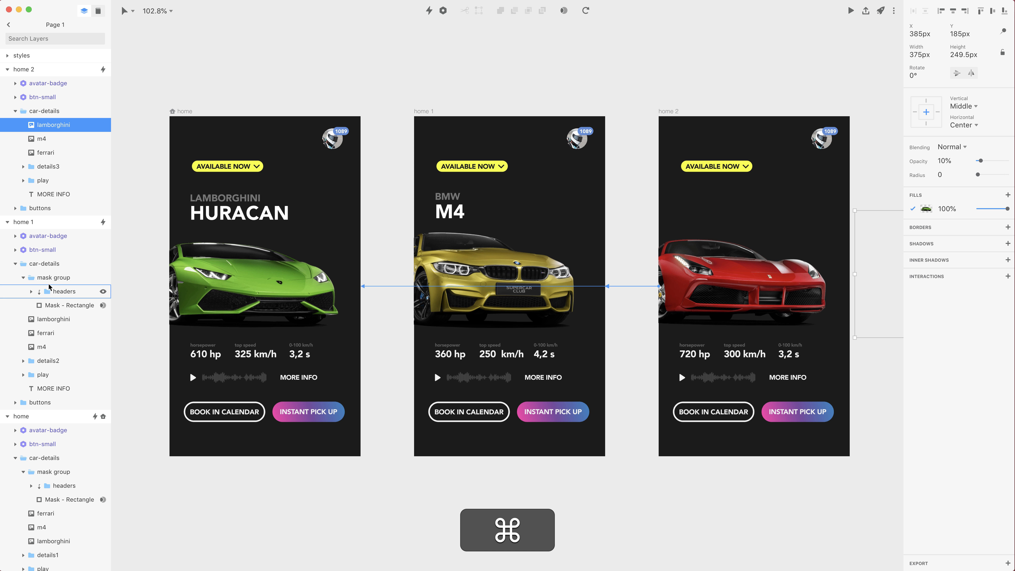
{"action": "left_click", "coordinate": [54, 277]}
{"action": "key", "text": "super+c"}
{"action": "left_click", "coordinate": [54, 124]}
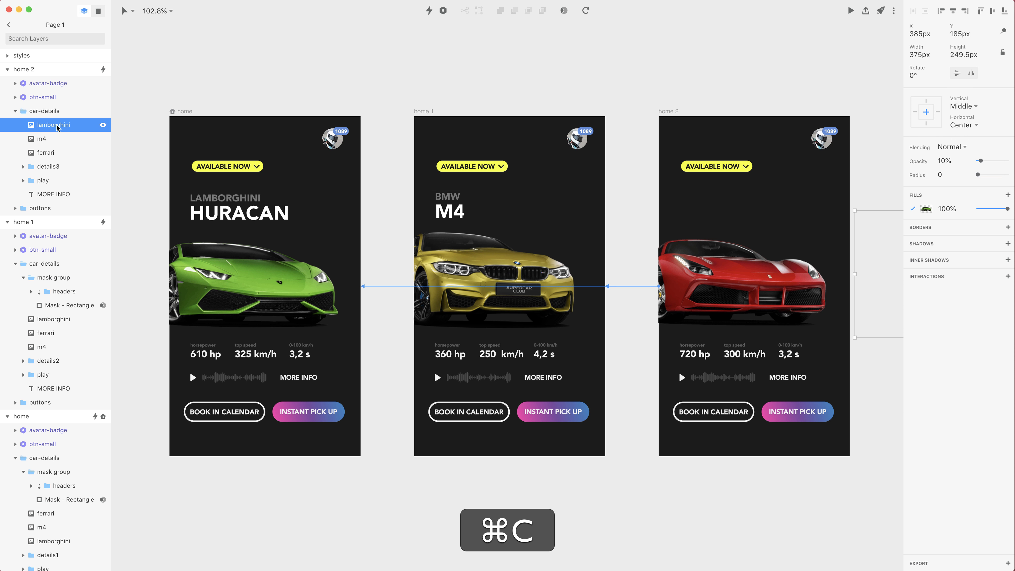
{"action": "key", "text": "super+v"}
Shift the headers group up inside home 2's mask so that only the FERRARI 488 GTB header shows.
{"action": "left_click", "coordinate": [62, 140]}
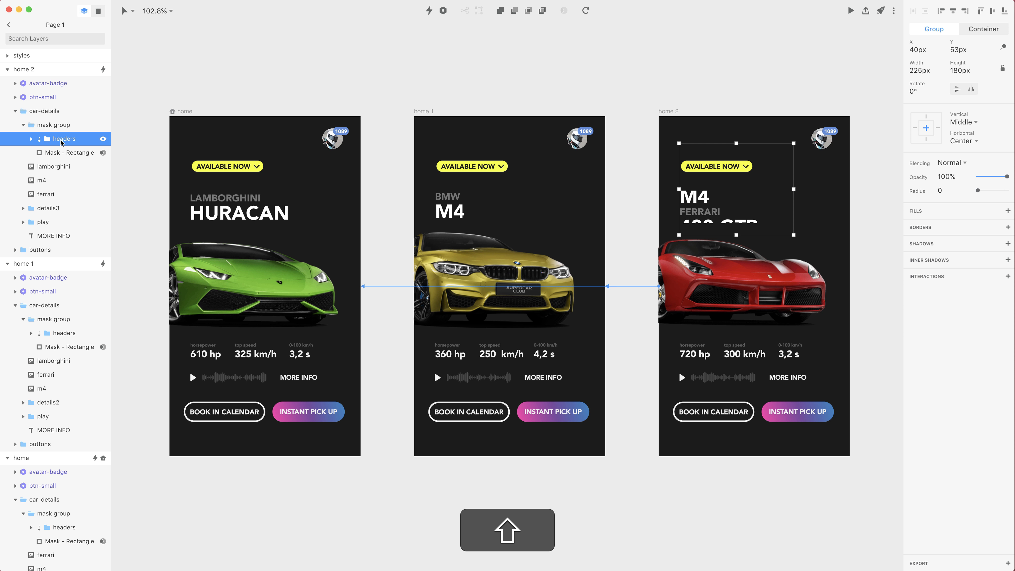
{"action": "key", "text": "shift+Up"}
{"action": "key", "text": "shift+Up"}
{"action": "key", "text": "shift+Up"}
{"action": "key", "text": "shift+Up"}
{"action": "key", "text": "shift+Down"}
{"action": "key", "text": "Up"}
{"action": "key", "text": "Up"}
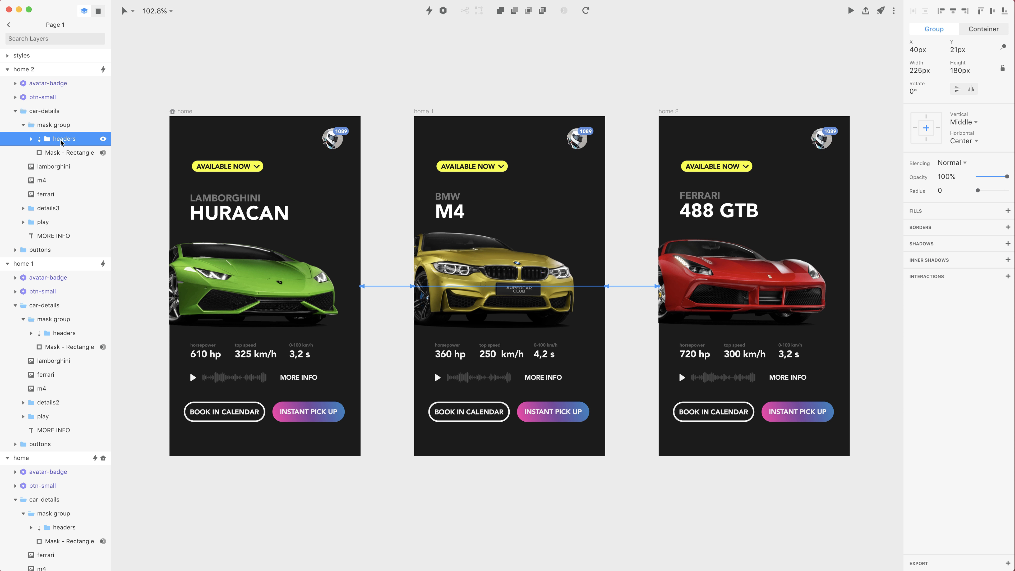
{"action": "left_click", "coordinate": [628, 120]}
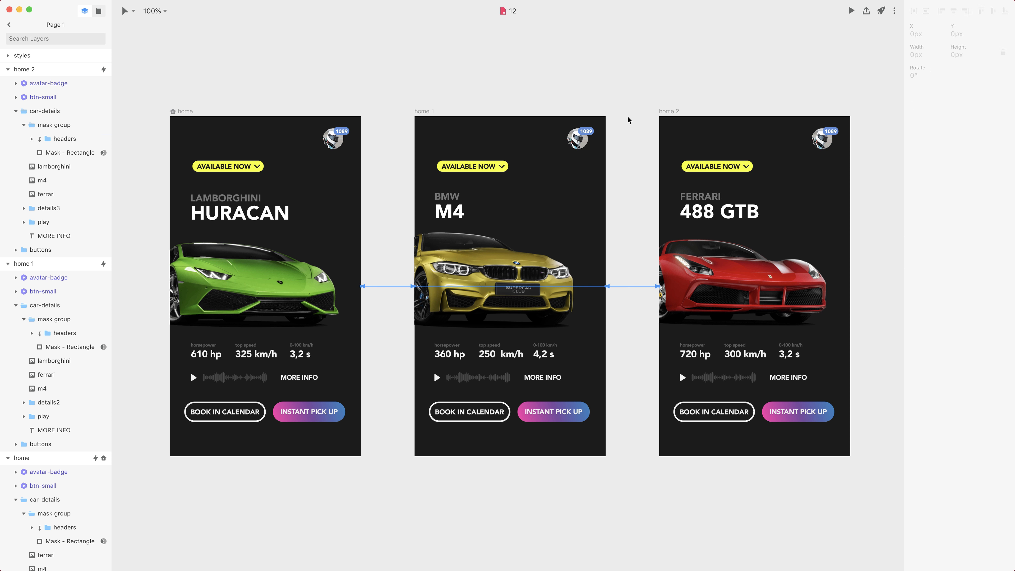
Auto-link the layers in the home to home 1 transition timeline and play the animation.
{"action": "double_click", "coordinate": [387, 286]}
{"action": "key", "text": "space"}
{"action": "key", "text": "space"}
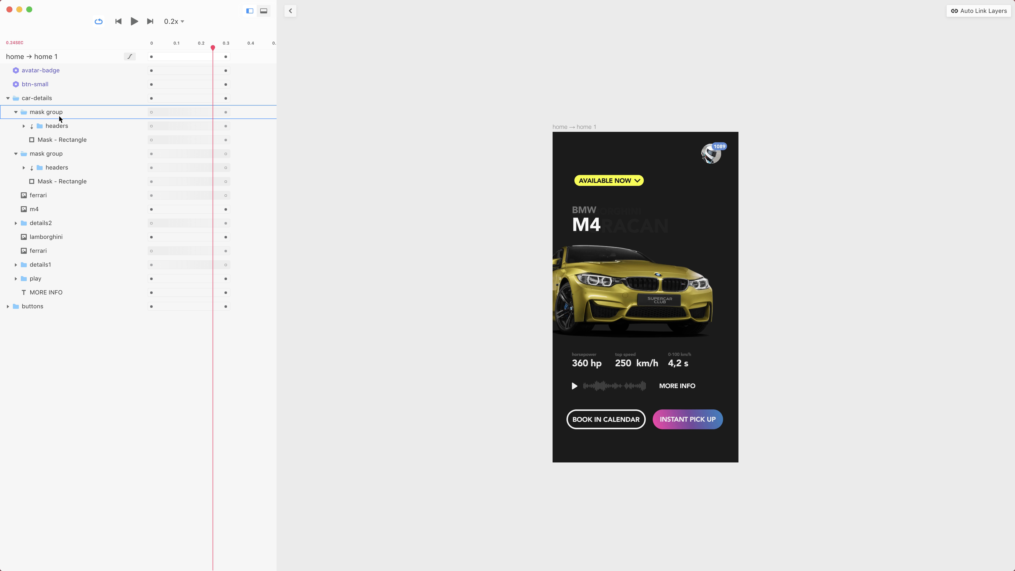
{"action": "left_click", "coordinate": [970, 15]}
{"action": "left_click", "coordinate": [135, 21]}
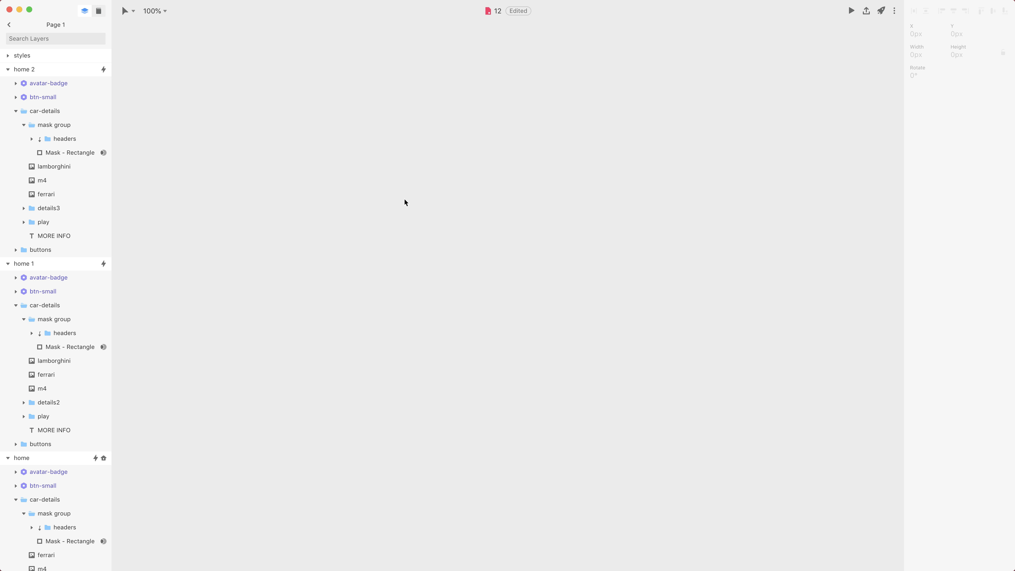
Auto-link the layers in home 1's Swipe Left transition to home 2, play the animation and return to the canvas.
{"action": "scroll", "coordinate": [403, 198], "scroll_direction": "down", "scroll_amount": 3}
{"action": "scroll", "coordinate": [404, 198], "scroll_direction": "right", "scroll_amount": 10}
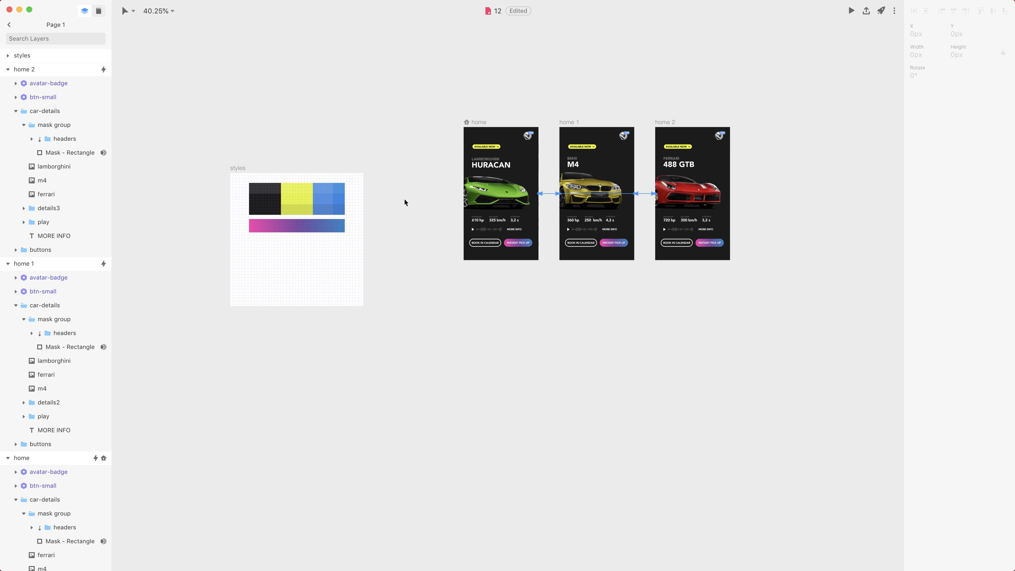
{"action": "scroll", "coordinate": [403, 198], "scroll_direction": "up", "scroll_amount": 5}
{"action": "scroll", "coordinate": [404, 199], "scroll_direction": "right", "scroll_amount": 4}
{"action": "scroll", "coordinate": [405, 199], "scroll_direction": "up", "scroll_amount": 1}
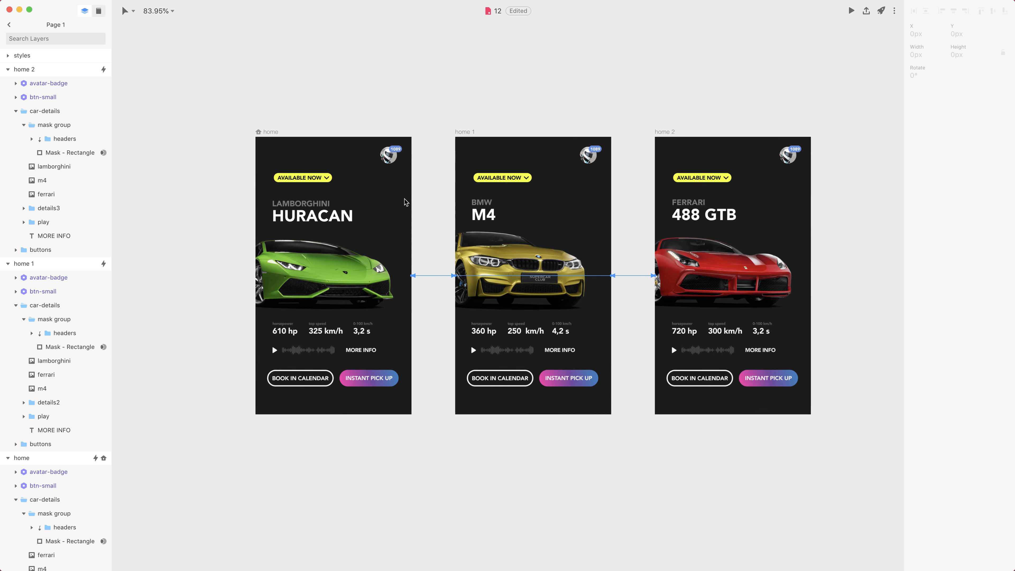
{"action": "left_click", "coordinate": [465, 134]}
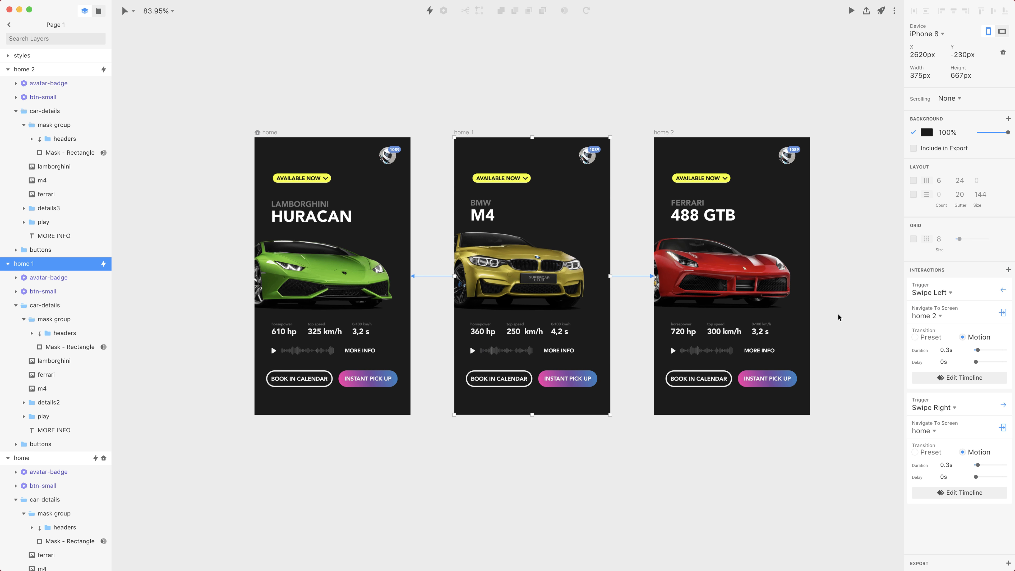
{"action": "left_click", "coordinate": [962, 377]}
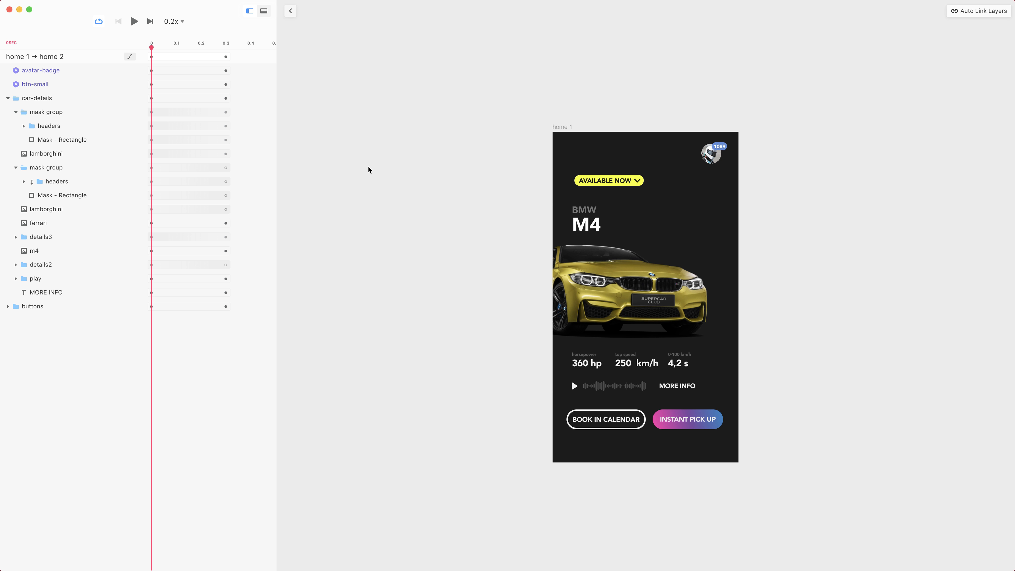
{"action": "left_click", "coordinate": [972, 12]}
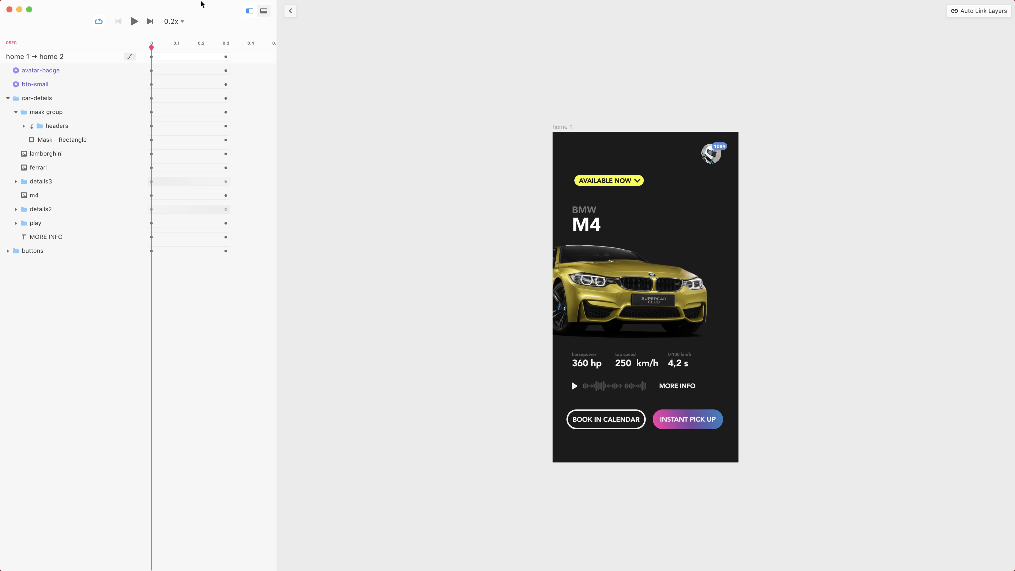
{"action": "left_click", "coordinate": [136, 22]}
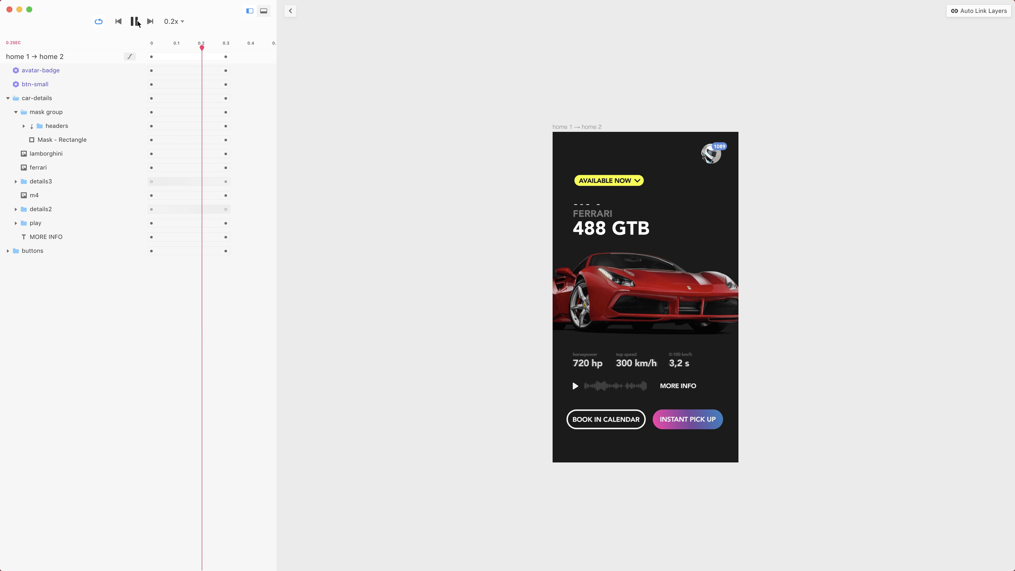
{"action": "left_click", "coordinate": [291, 12]}
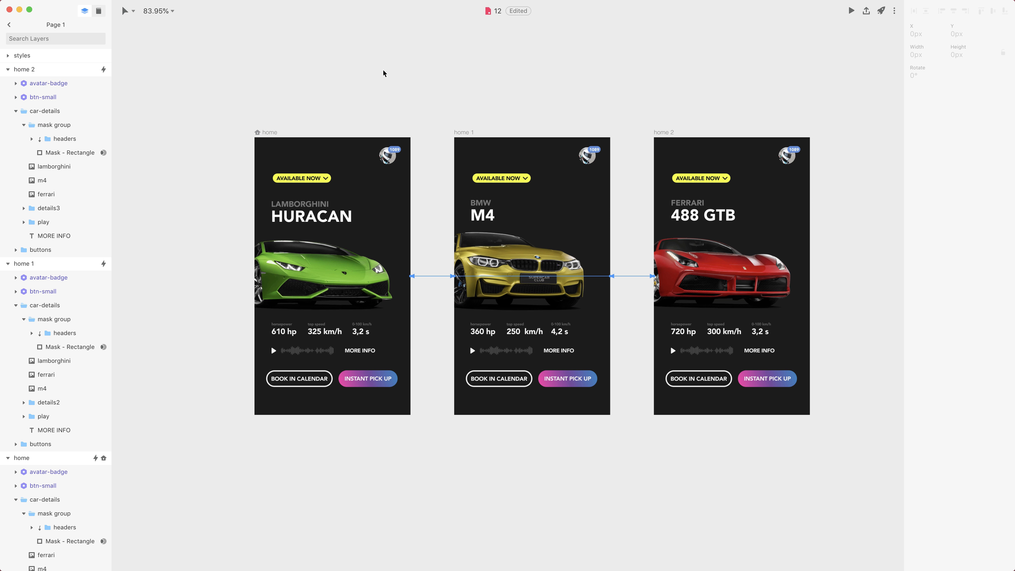
Auto-link the layers in home 2's Swipe Right transition to home 1, play the animation and return to the canvas.
{"action": "left_click", "coordinate": [664, 132]}
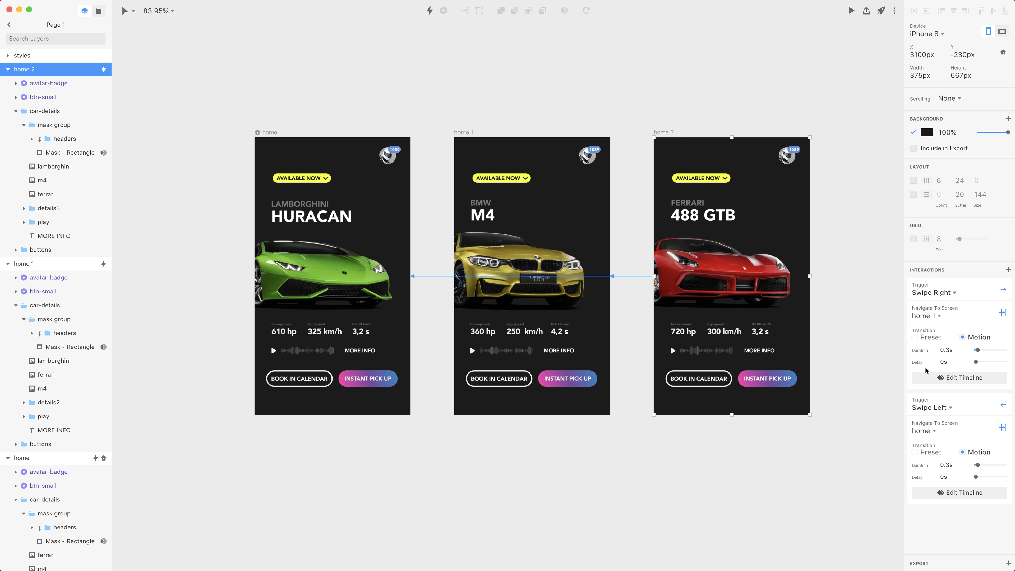
{"action": "left_click", "coordinate": [928, 377]}
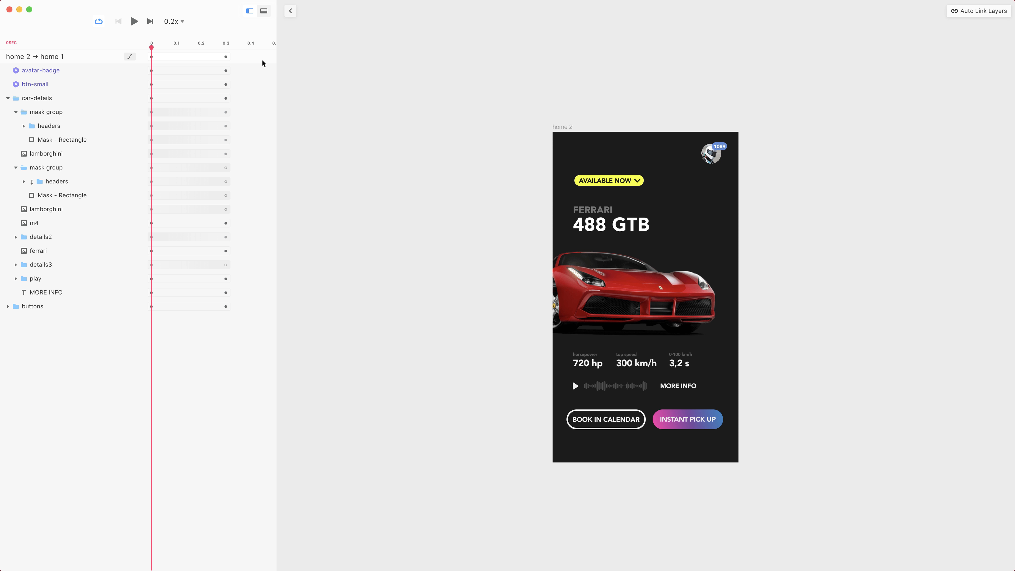
{"action": "left_click", "coordinate": [955, 11]}
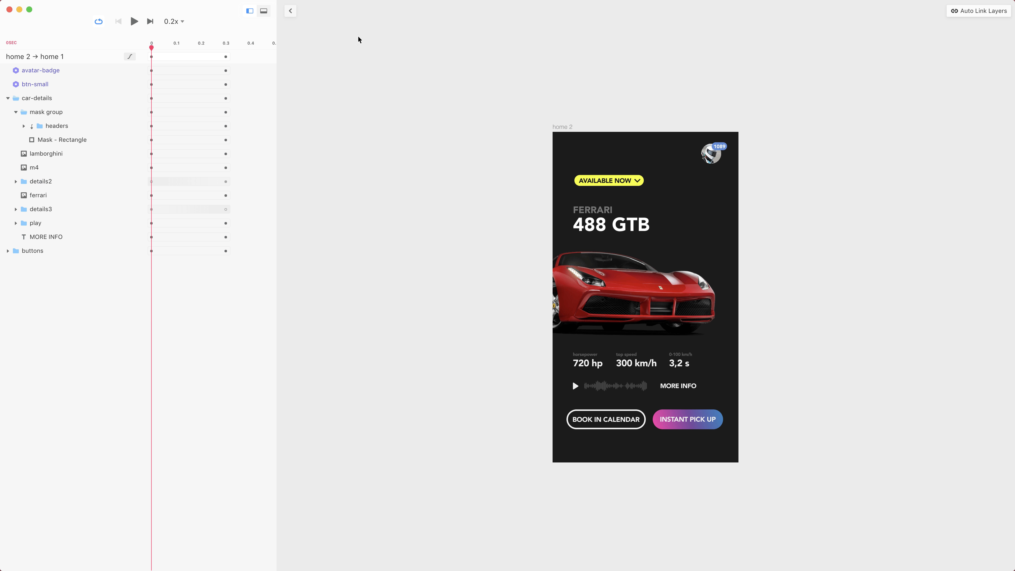
{"action": "left_click", "coordinate": [134, 21]}
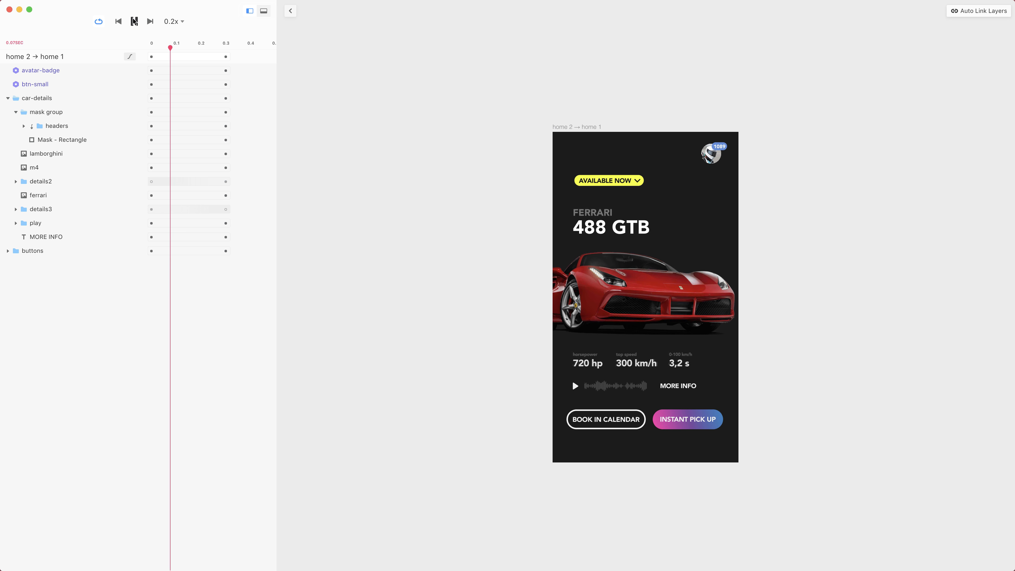
{"action": "left_click", "coordinate": [290, 11]}
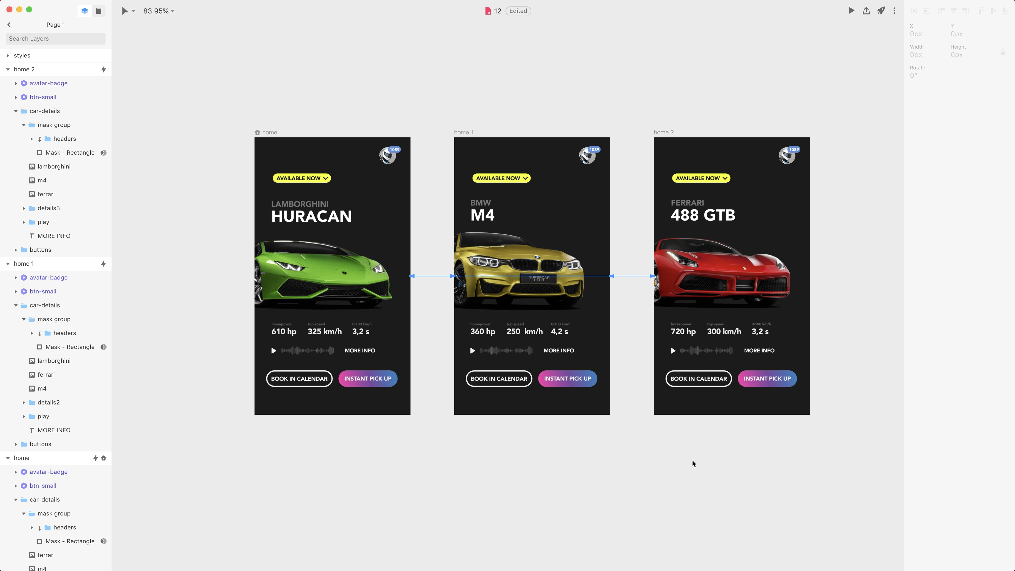
Auto-link the layers in home 2's Swipe Left transition to home and return to the canvas.
{"action": "left_click", "coordinate": [665, 132]}
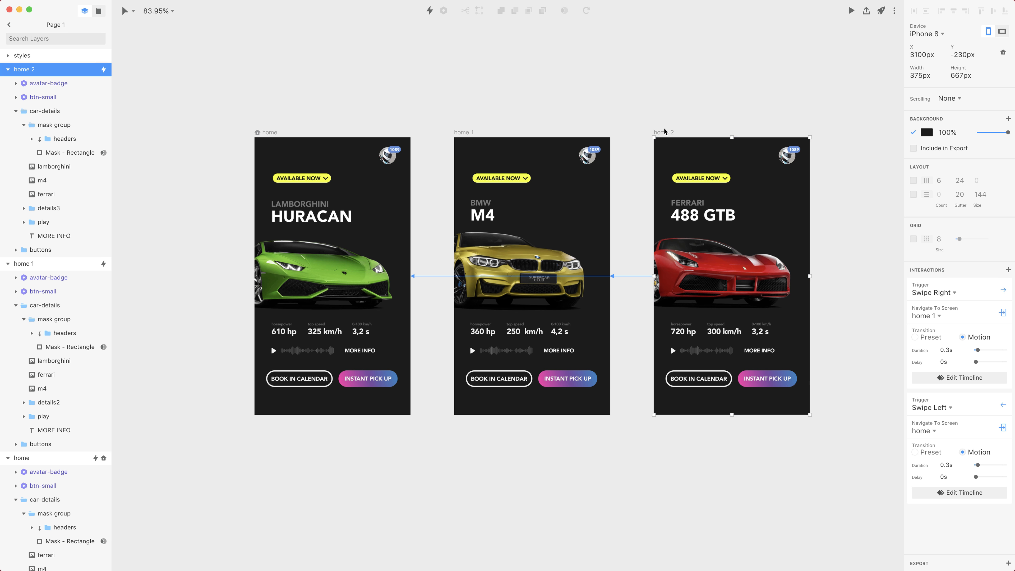
{"action": "left_click", "coordinate": [963, 493]}
{"action": "left_click", "coordinate": [985, 12]}
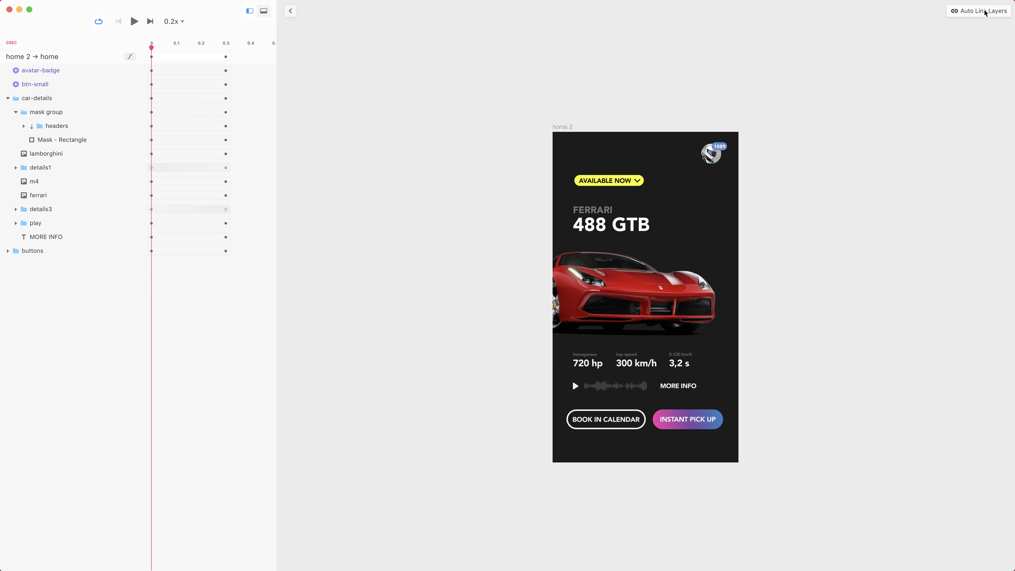
{"action": "left_click", "coordinate": [290, 11]}
Auto-link the layers in home 1's Swipe Right transition to home and return to the canvas.
{"action": "left_click", "coordinate": [462, 137]}
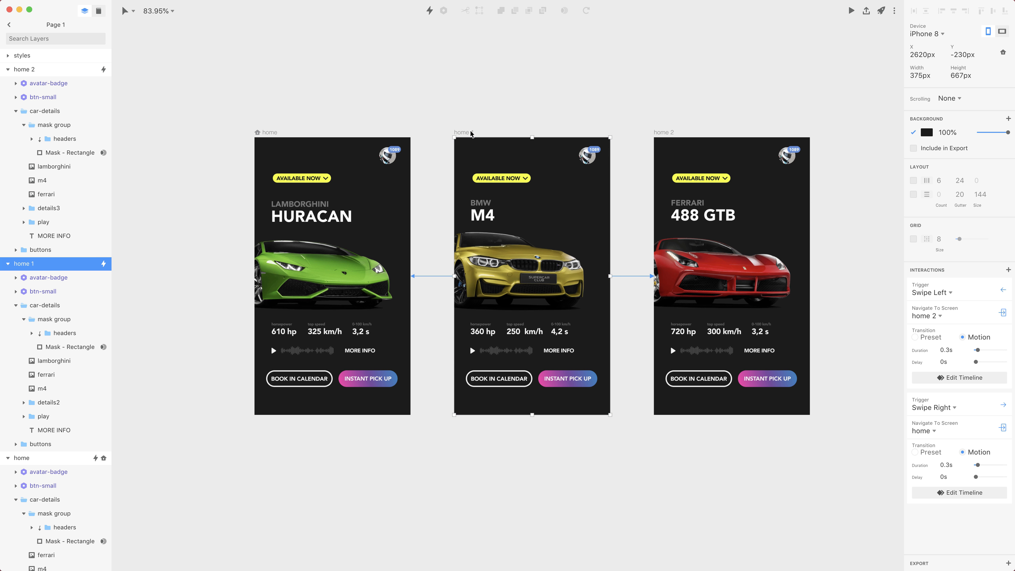
{"action": "left_click", "coordinate": [940, 495]}
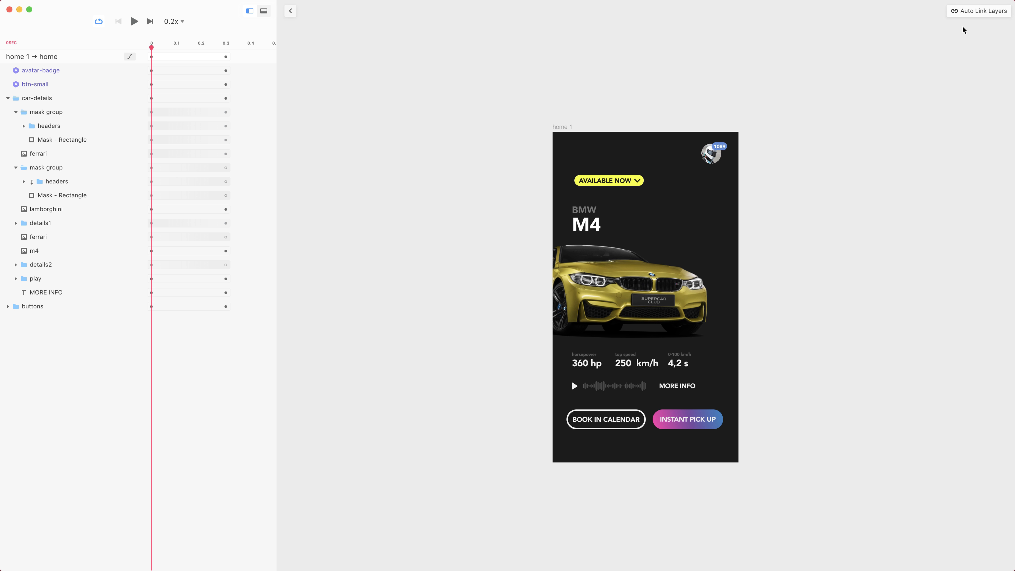
{"action": "left_click", "coordinate": [980, 12]}
{"action": "left_click", "coordinate": [290, 11]}
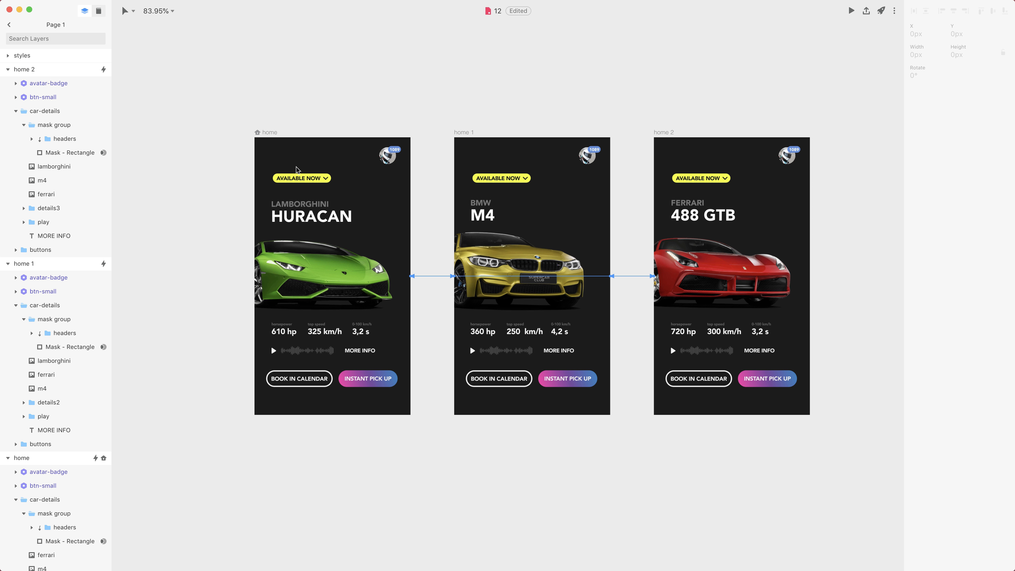
Preview the prototype starting from the home artboard.
{"action": "left_click", "coordinate": [266, 138]}
{"action": "left_click", "coordinate": [851, 11]}
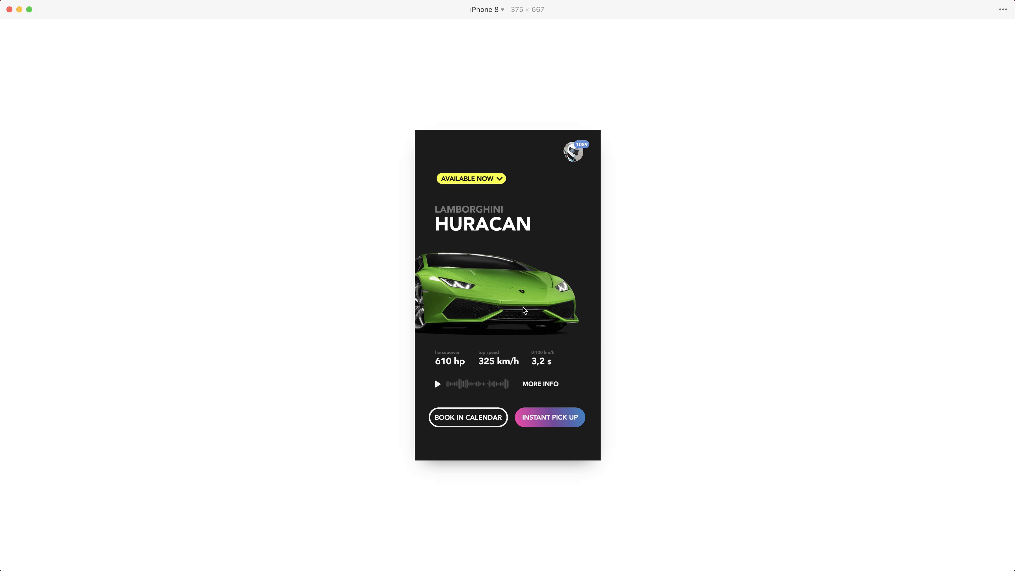
Swipe back and forth between the car screens in the preview, restart the prototype and close the preview.
{"action": "left_click_drag", "start_coordinate": [522, 306], "coordinate": [495, 304]}
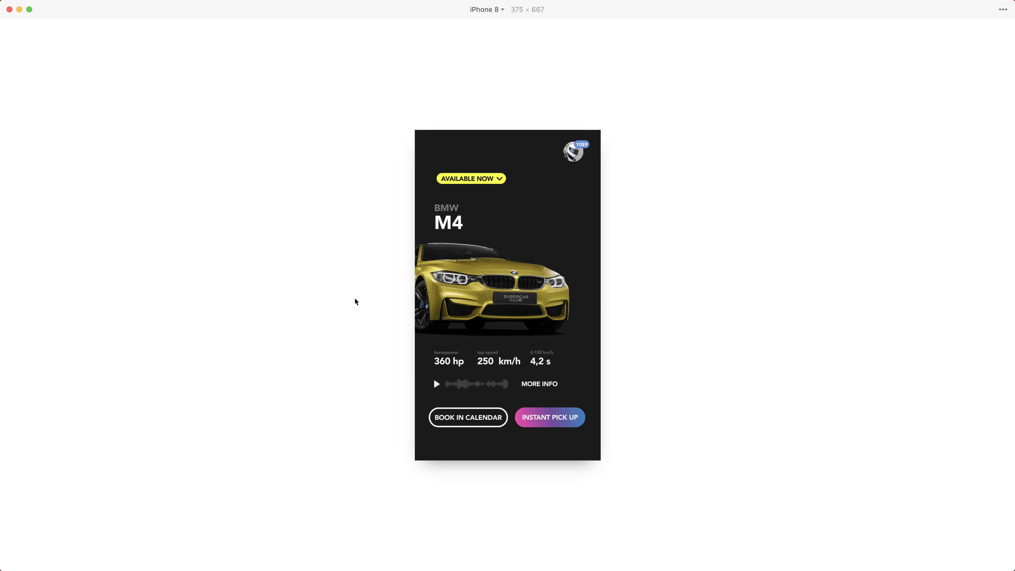
{"action": "left_click_drag", "start_coordinate": [447, 283], "coordinate": [466, 296]}
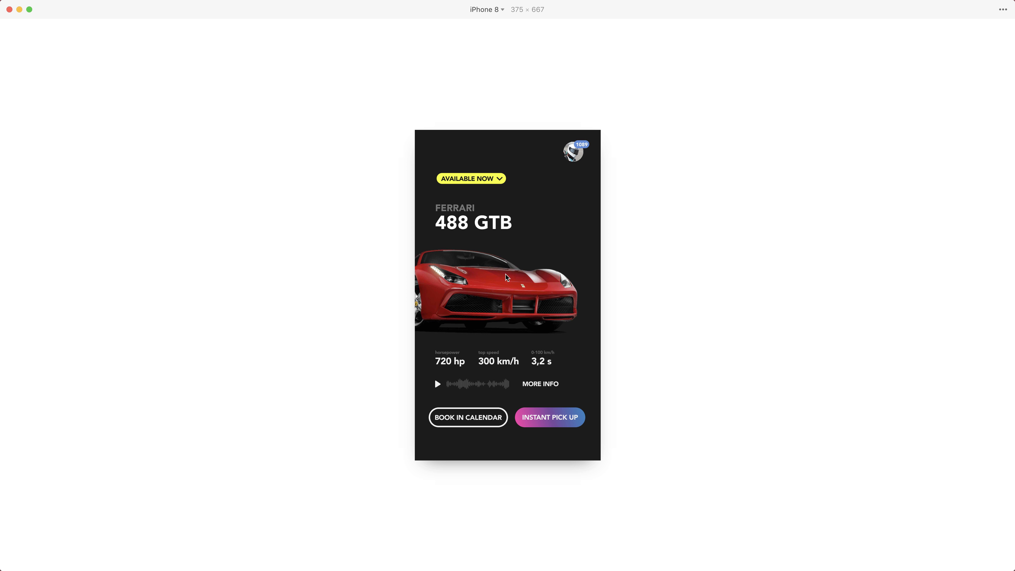
{"action": "left_click_drag", "start_coordinate": [503, 287], "coordinate": [423, 286]}
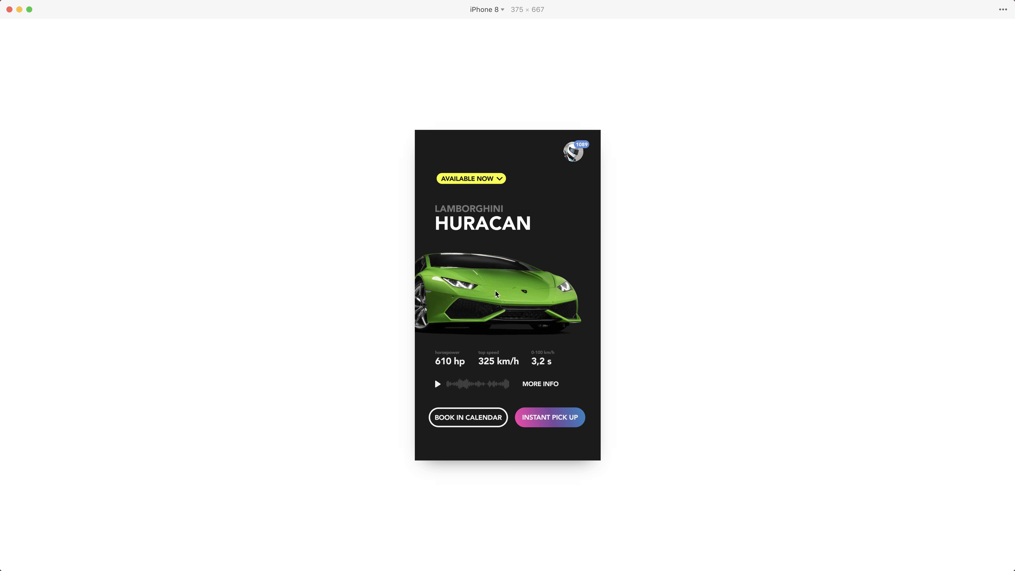
{"action": "left_click_drag", "start_coordinate": [421, 283], "coordinate": [617, 301]}
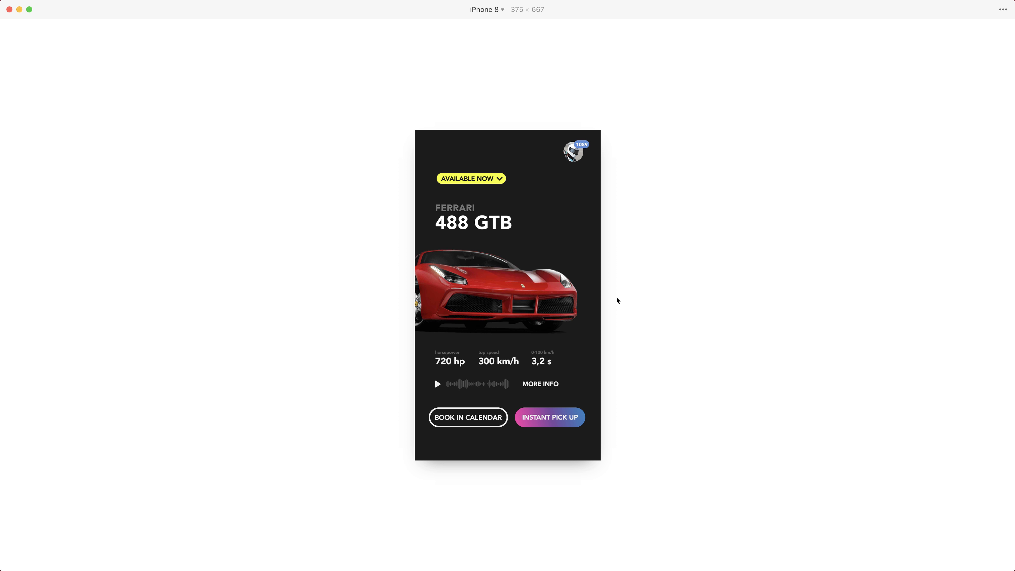
{"action": "key", "text": "super+r"}
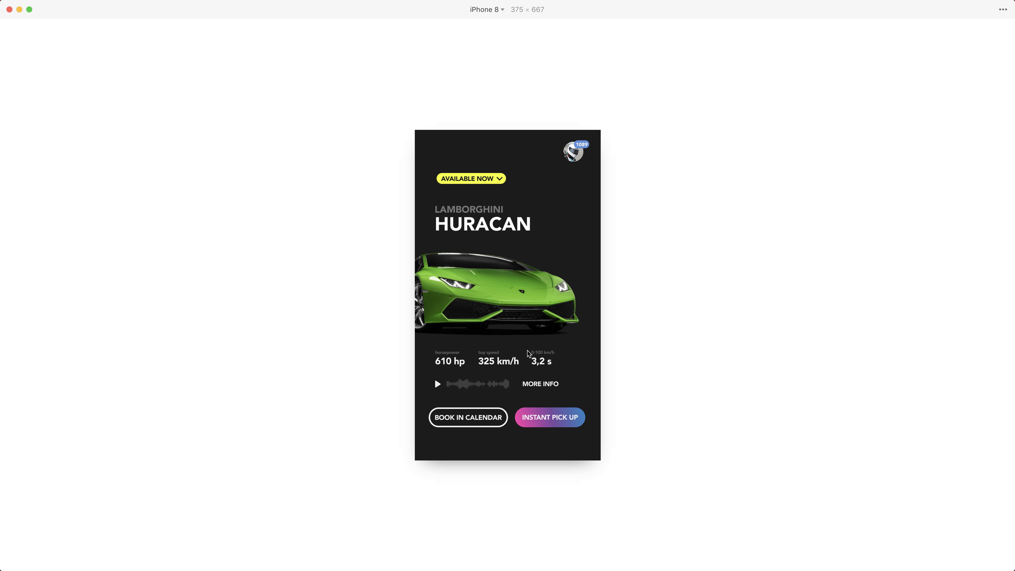
{"action": "key", "text": "super+w"}
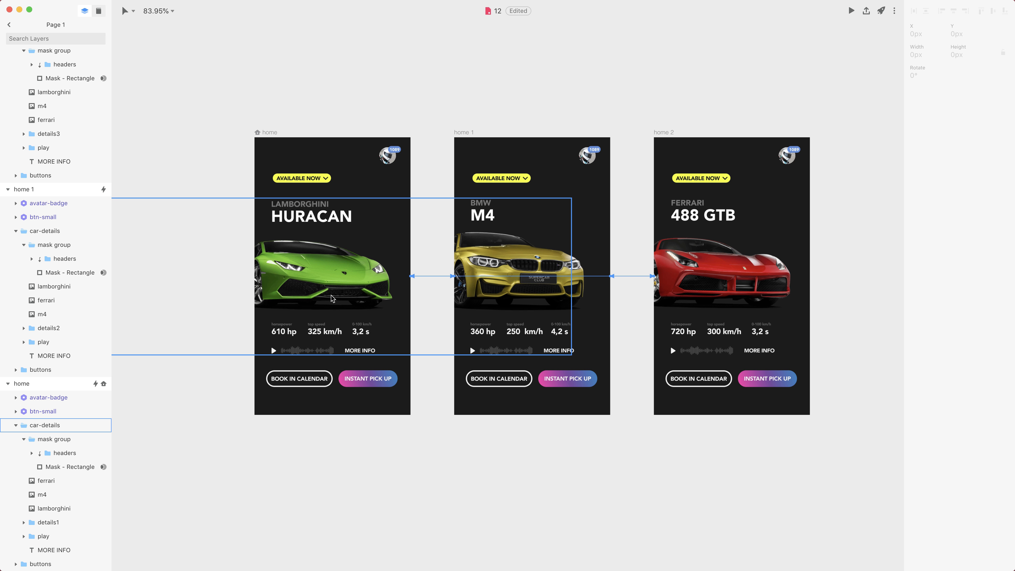
Copy home's details1 group into home 1's car-details group, make the copy fully transparent and lock home 1's m4 image.
{"action": "left_click", "coordinate": [70, 522]}
{"action": "key", "text": "super+c"}
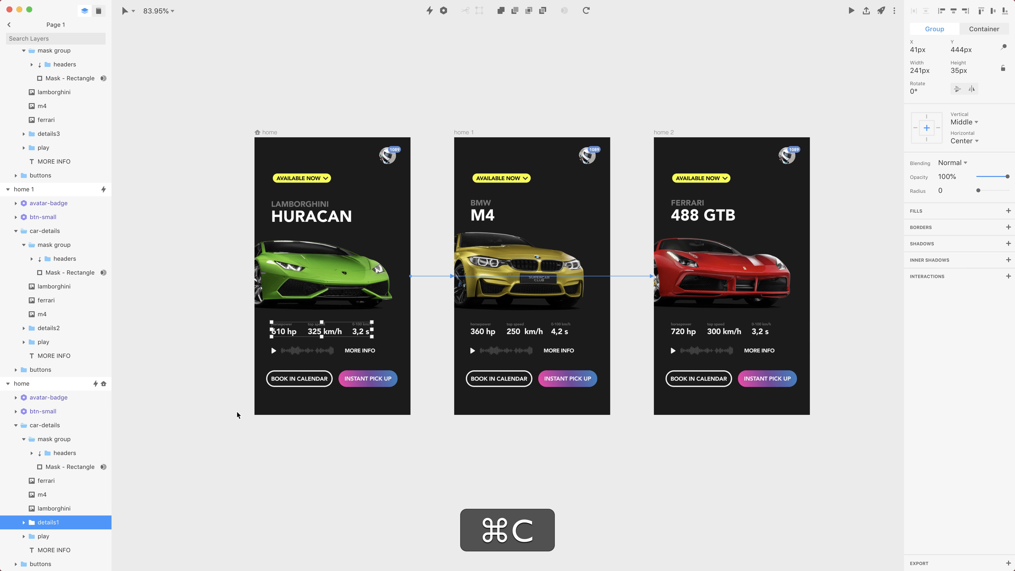
{"action": "left_click", "coordinate": [70, 331]}
{"action": "key", "text": "super+v"}
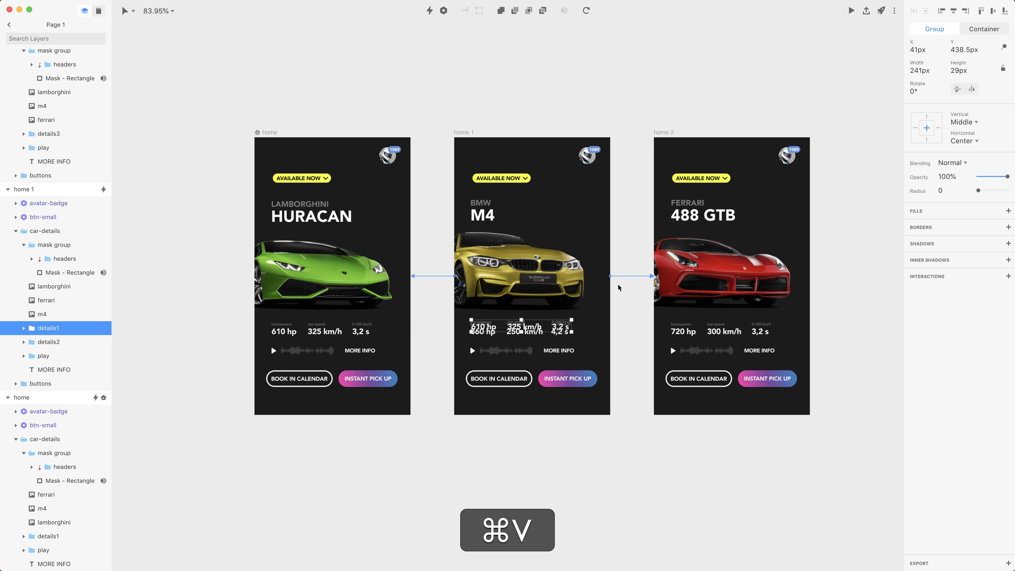
{"action": "left_click_drag", "start_coordinate": [1007, 177], "coordinate": [976, 177]}
{"action": "left_click", "coordinate": [104, 313], "text": "alt"}
Copy home 1's details2 group into the home artboard's car-details group, above details1.
{"action": "left_click", "coordinate": [49, 342]}
{"action": "key", "text": "super+c"}
{"action": "left_click", "coordinate": [48, 536]}
{"action": "key", "text": "super+v"}
Lock home's lamborghini image and move the copied details2 group outside the artboard to X 375px, Y 447px.
{"action": "left_click", "coordinate": [54, 522]}
{"action": "left_click", "coordinate": [104, 522], "text": "alt"}
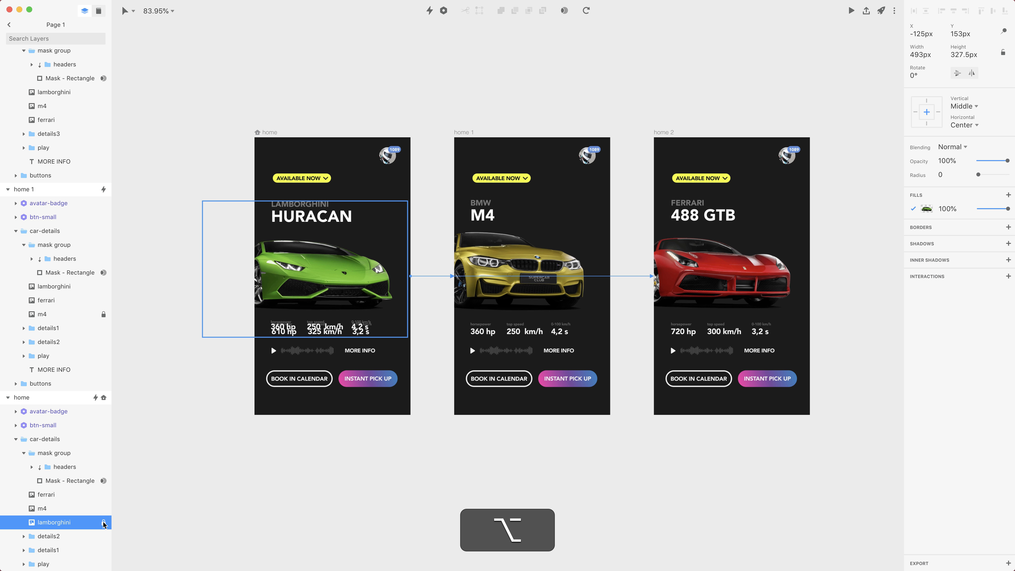
{"action": "left_click_drag", "start_coordinate": [300, 329], "coordinate": [441, 334]}
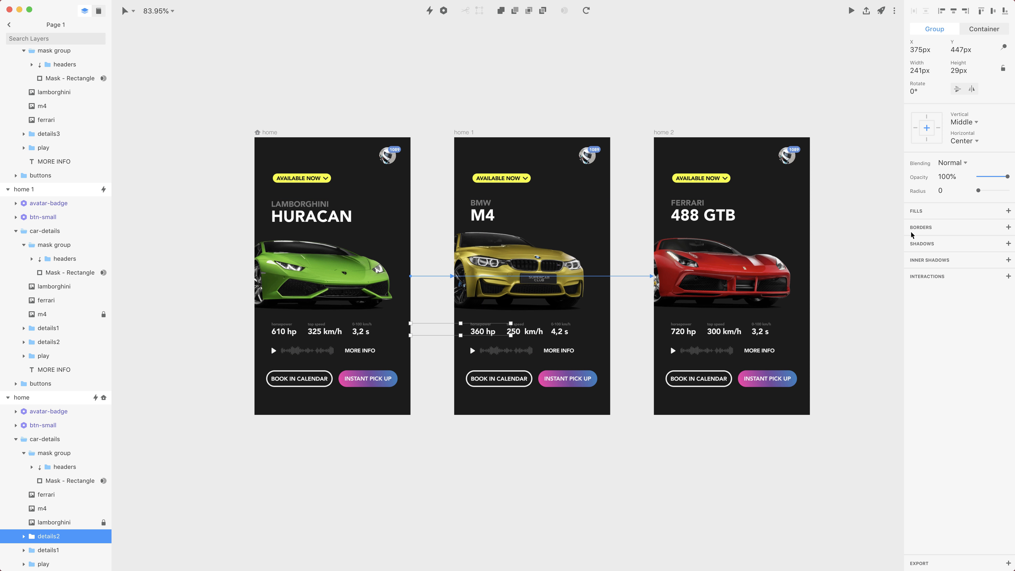
Open the home artboard's transition to home 1 in the animation timeline, with the playhead at the start.
{"action": "left_click", "coordinate": [269, 132]}
{"action": "left_click", "coordinate": [960, 380]}
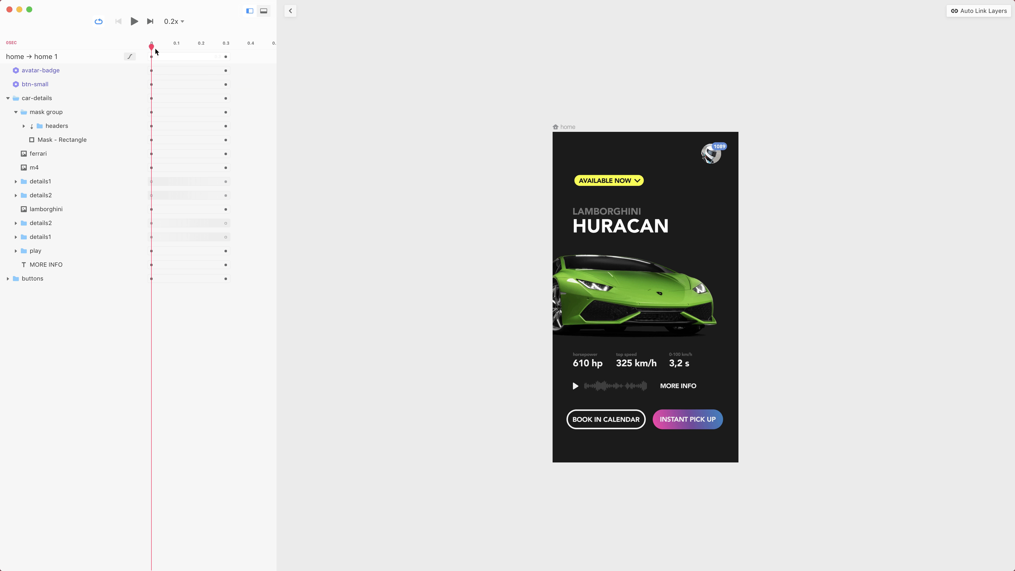
{"action": "left_click_drag", "start_coordinate": [155, 48], "coordinate": [92, 42]}
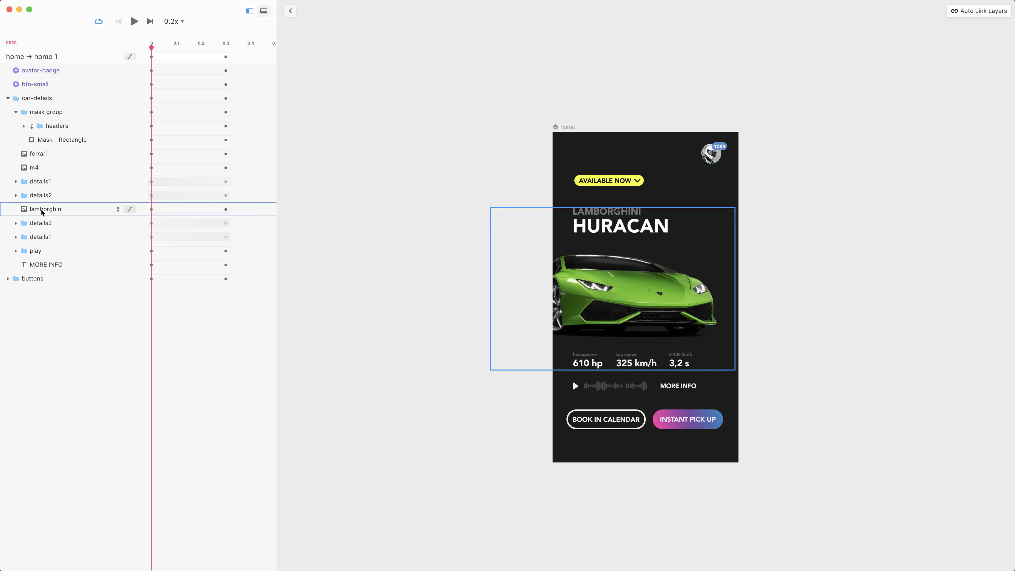